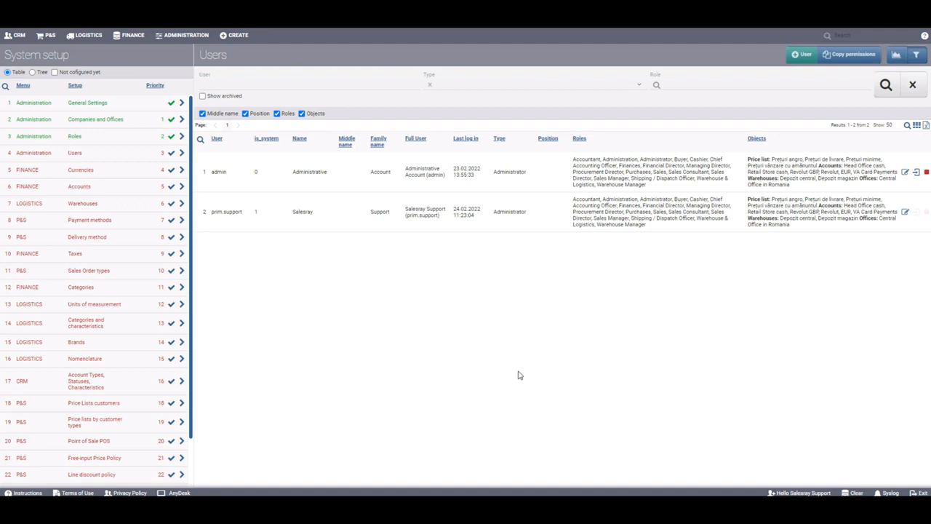
# - Select a user, toggle the Roles column, and browse the name, type and role filters before refreshing
pyautogui.click(339, 212)
pyautogui.click(288, 115)
pyautogui.click(289, 117)
pyautogui.click(373, 81)
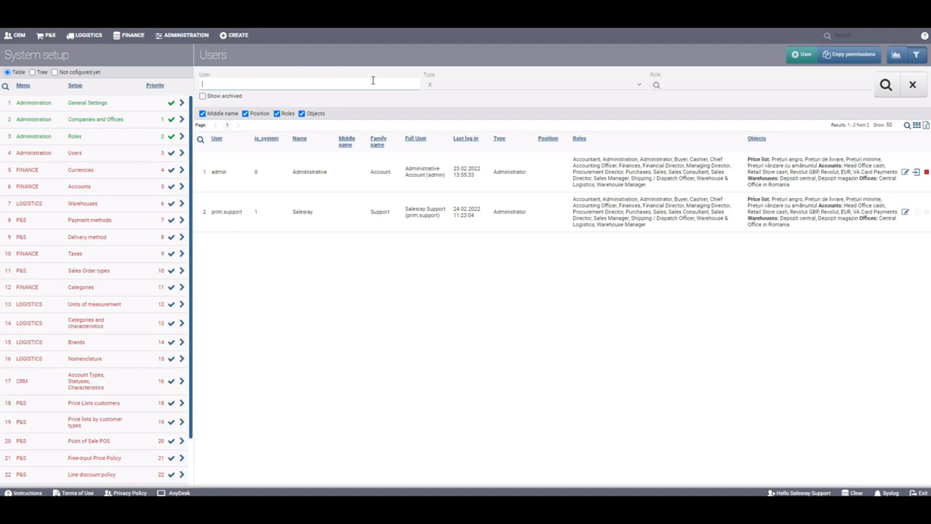
pyautogui.click(467, 83)
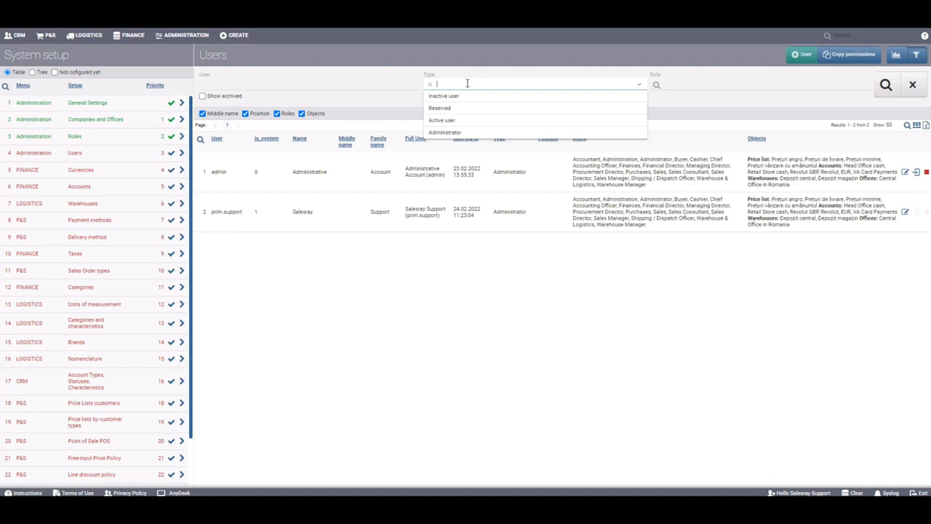
pyautogui.click(673, 90)
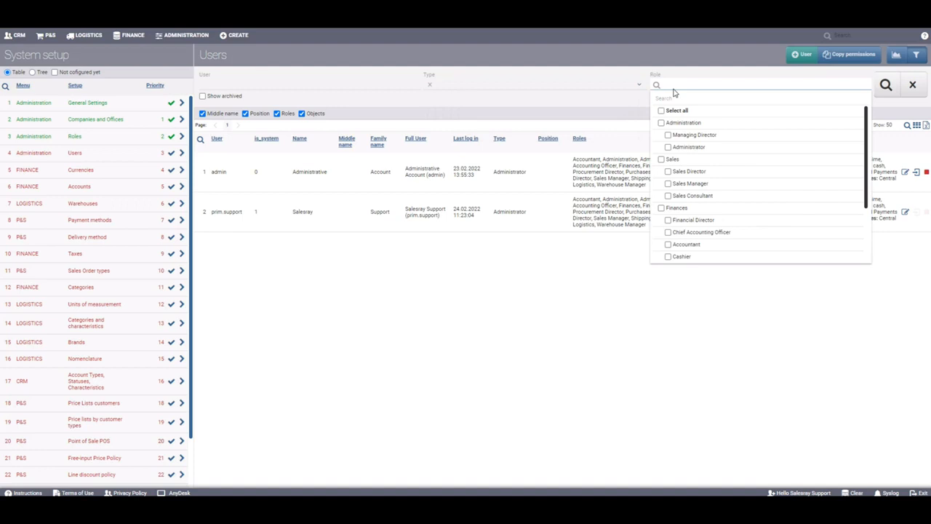
pyautogui.click(887, 87)
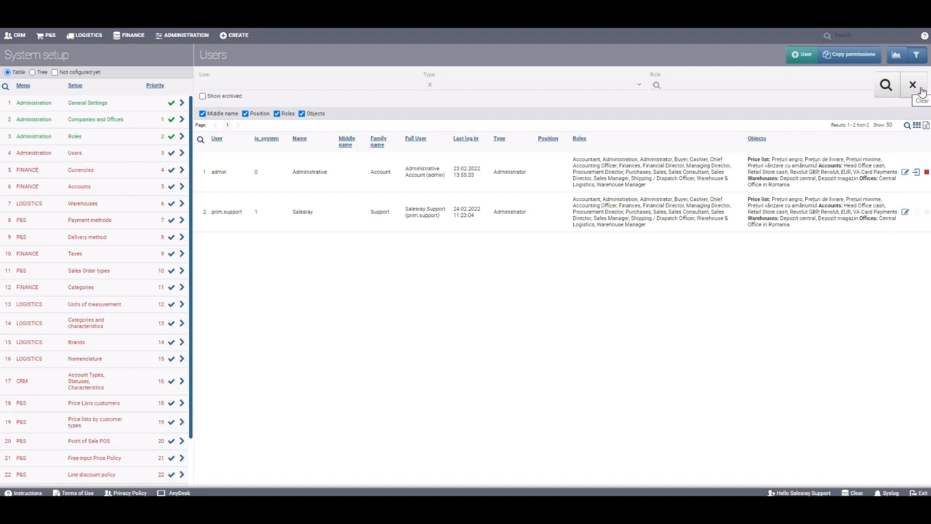
# - Start a new Administrator user and enter the new user's username
pyautogui.click(796, 57)
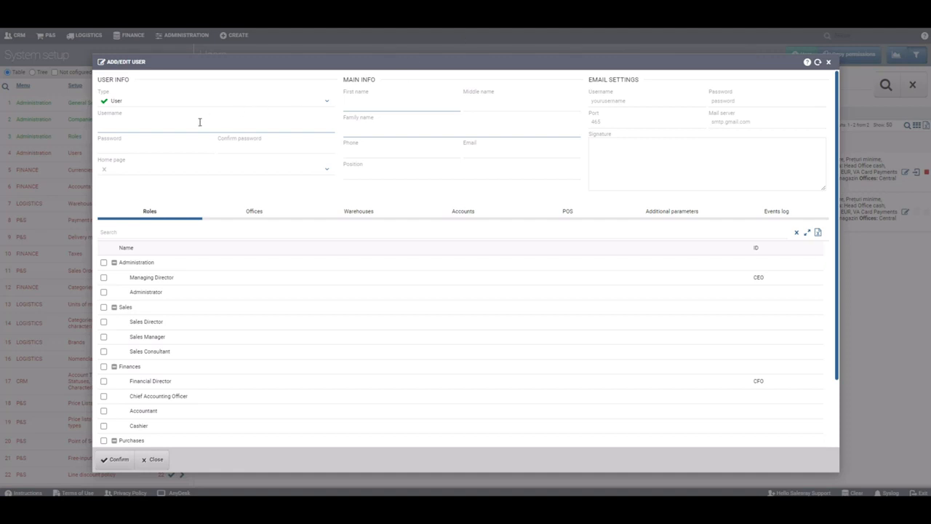
pyautogui.click(168, 100)
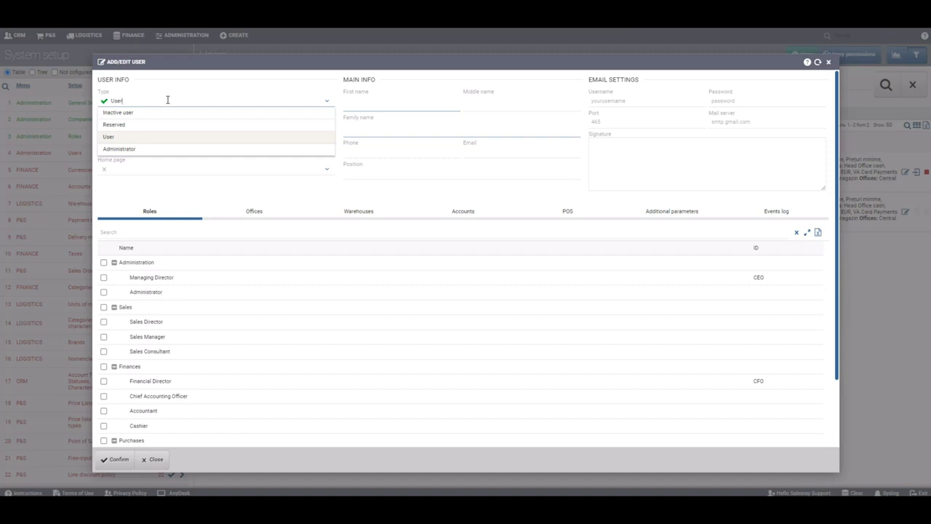
pyautogui.click(159, 149)
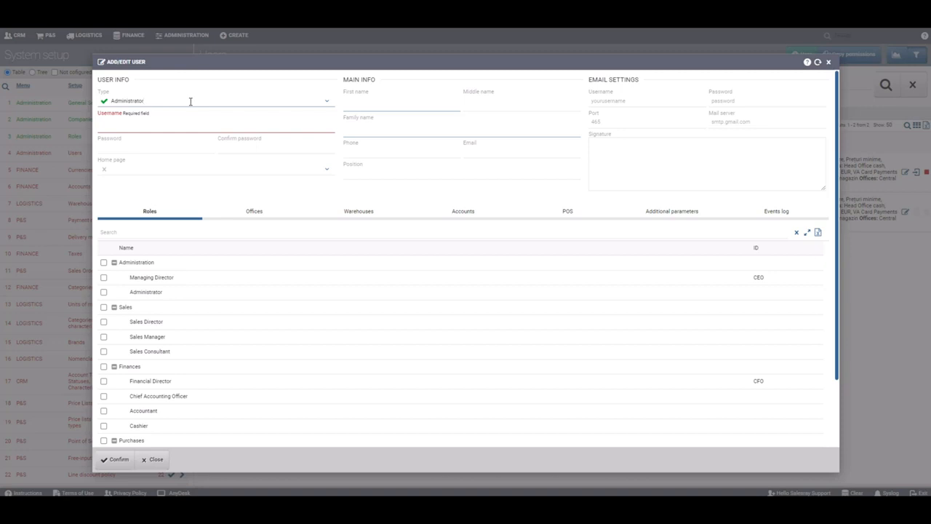
pyautogui.click(152, 127)
pyautogui.write('IOana')
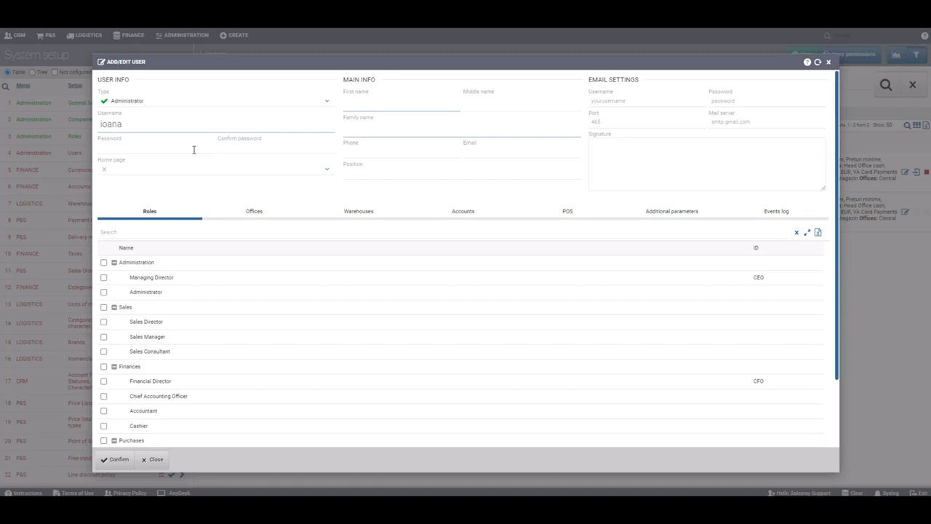
# - Set the new user's home page to Sales
pyautogui.click(261, 168)
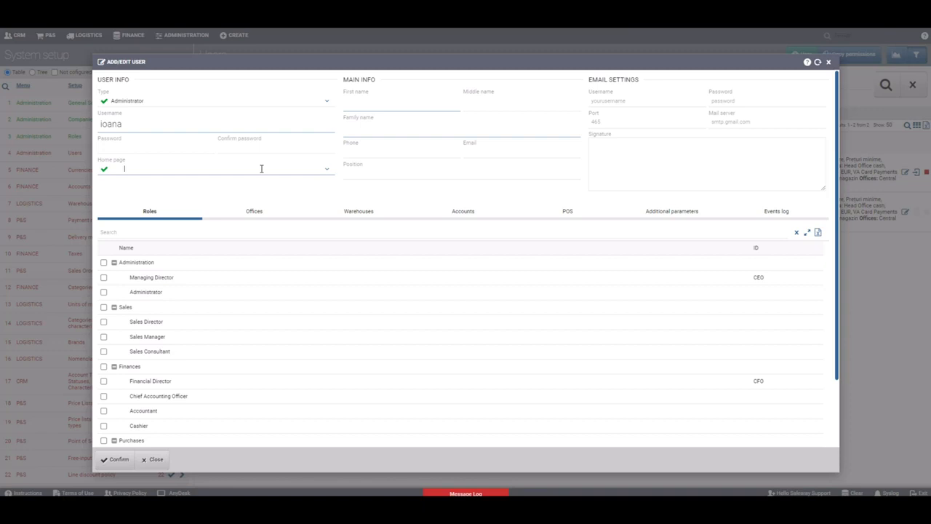
pyautogui.click(261, 168)
pyautogui.scroll(-2, 196, 240)
pyautogui.click(145, 282)
# - Enter the user's first name and family name
pyautogui.click(394, 106)
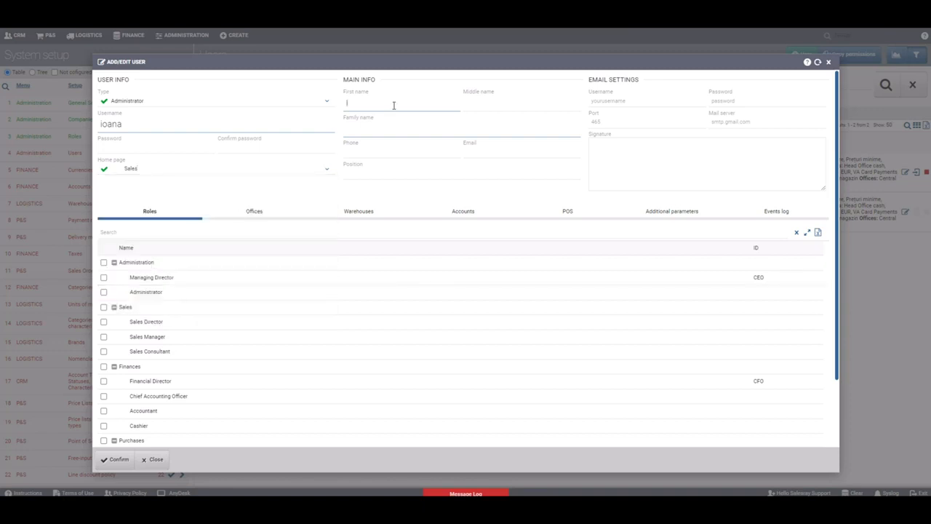
pyautogui.click(391, 127)
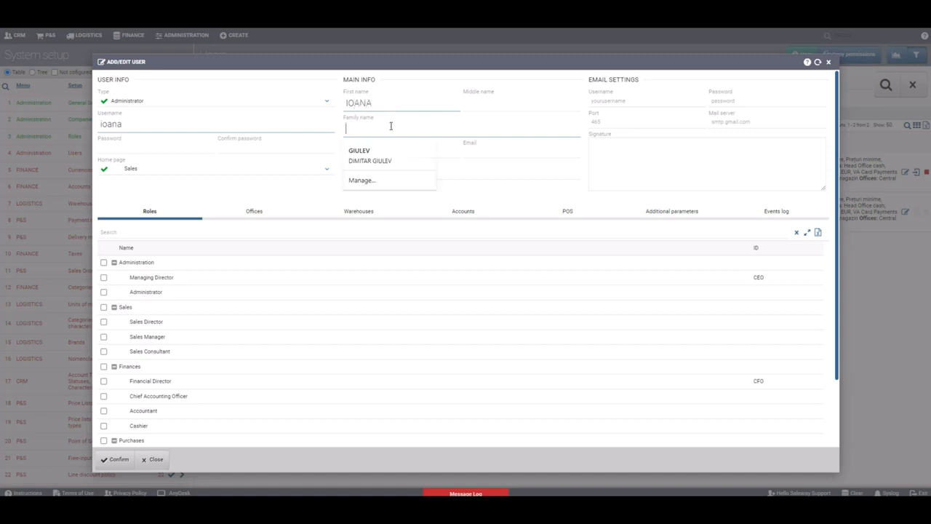
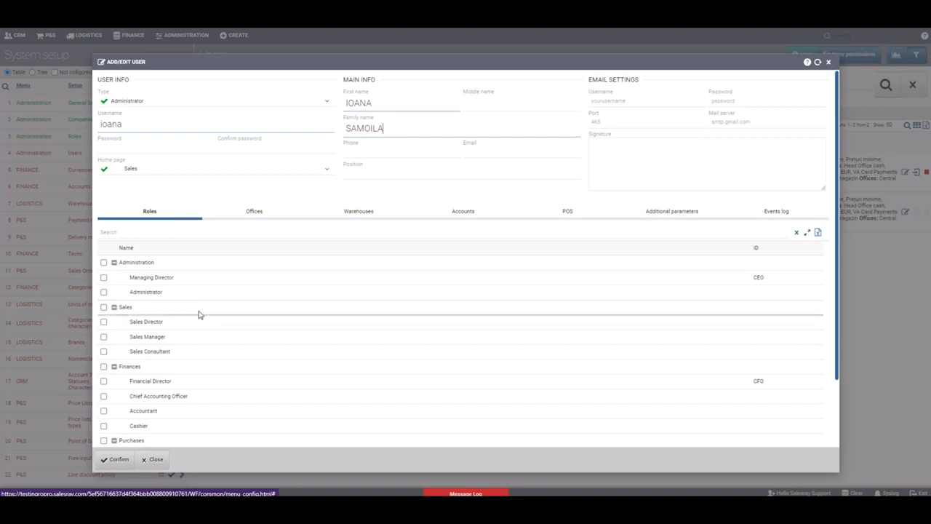
# - Assign Managing Director and Sales Director roles and both Central Office in Romania permissions
pyautogui.click(104, 277)
pyautogui.click(104, 322)
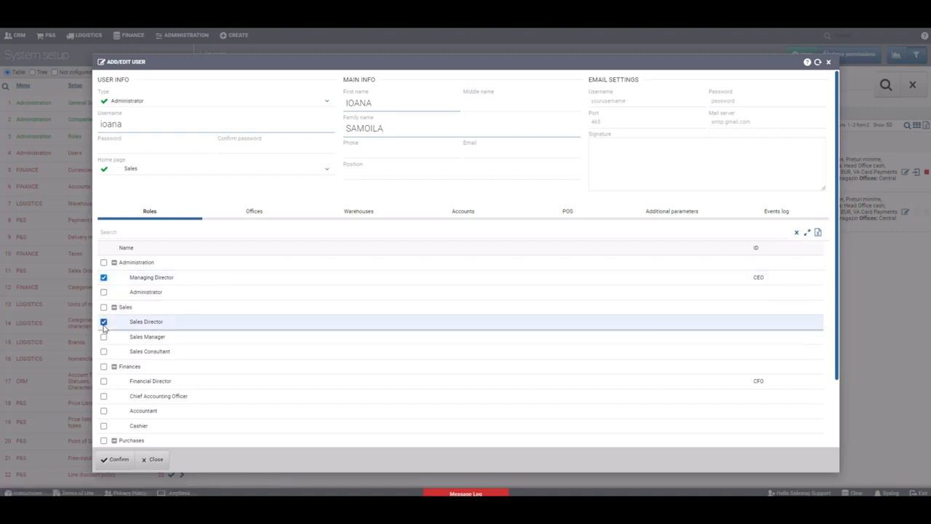
pyautogui.click(250, 213)
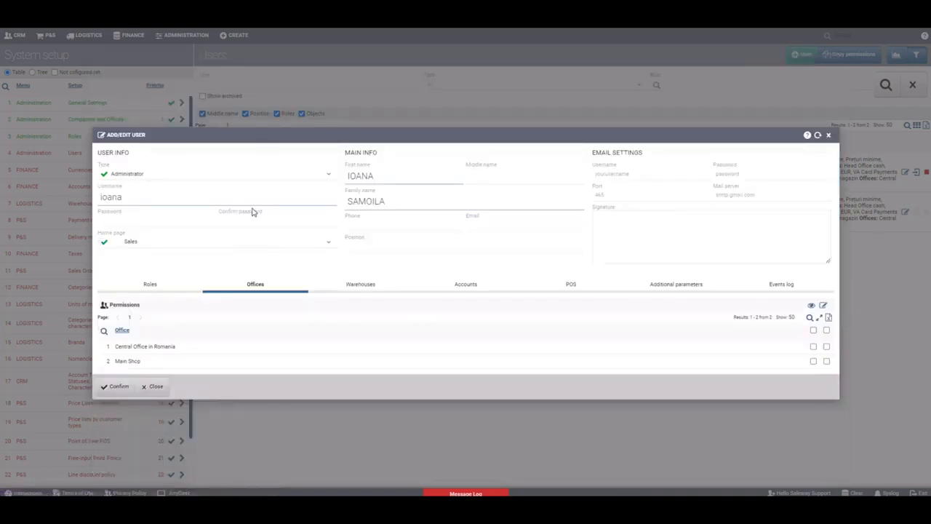
pyautogui.click(813, 347)
pyautogui.click(826, 347)
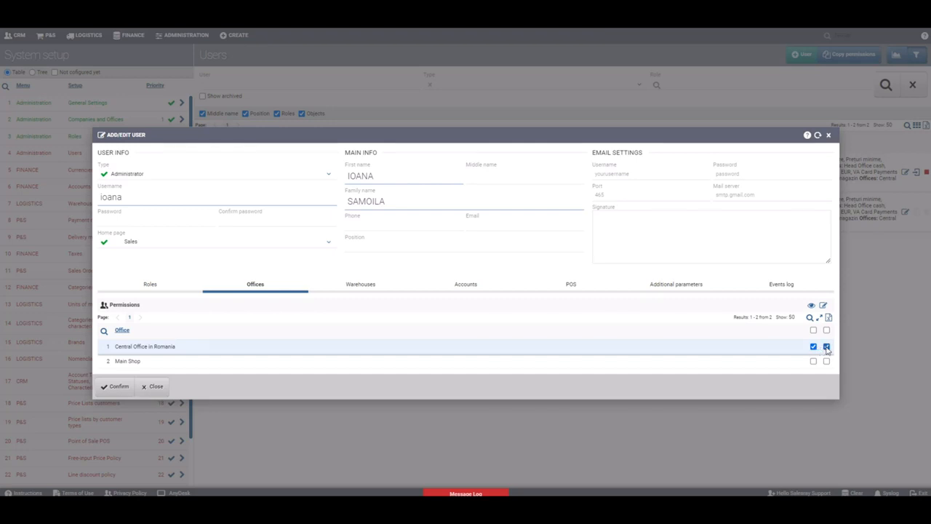
# - Grant all three permissions on all warehouses
pyautogui.click(367, 287)
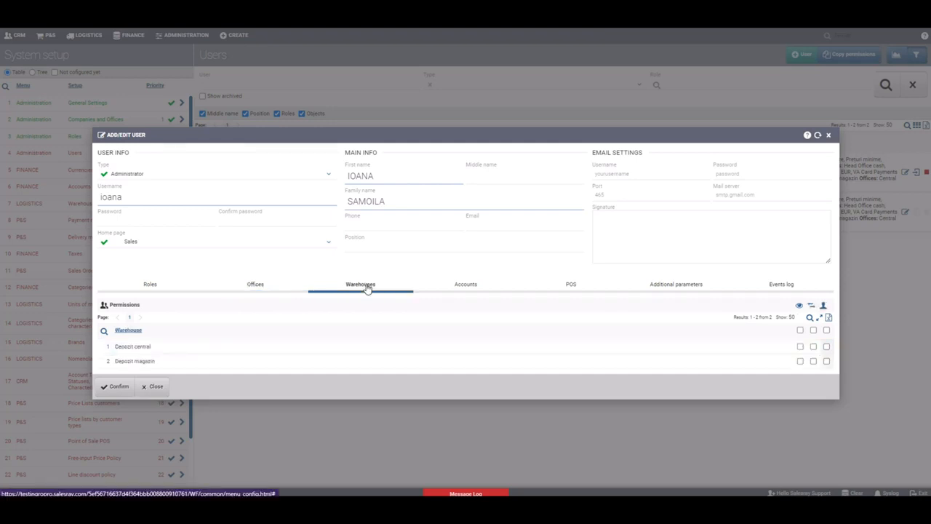
pyautogui.click(801, 331)
pyautogui.click(813, 331)
pyautogui.click(827, 330)
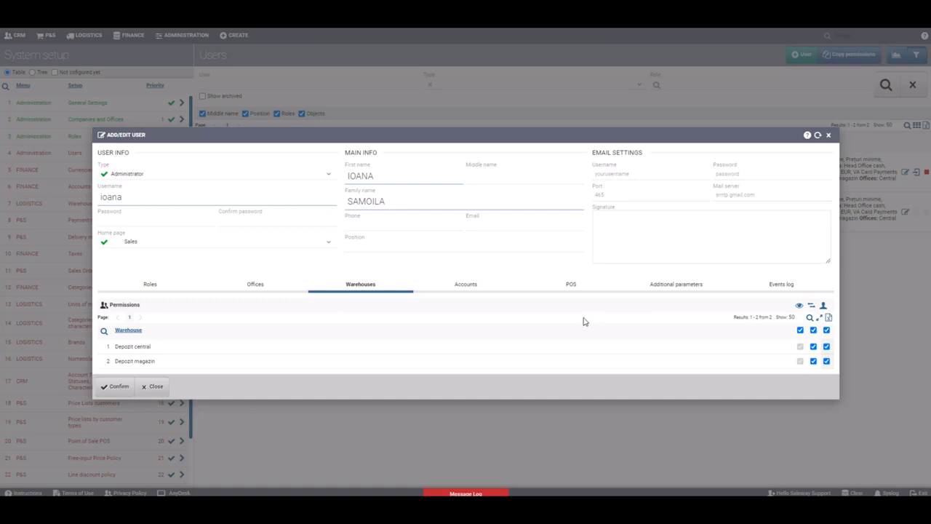
# - Grant view, transfer and the third permission on all five accounts
pyautogui.click(481, 294)
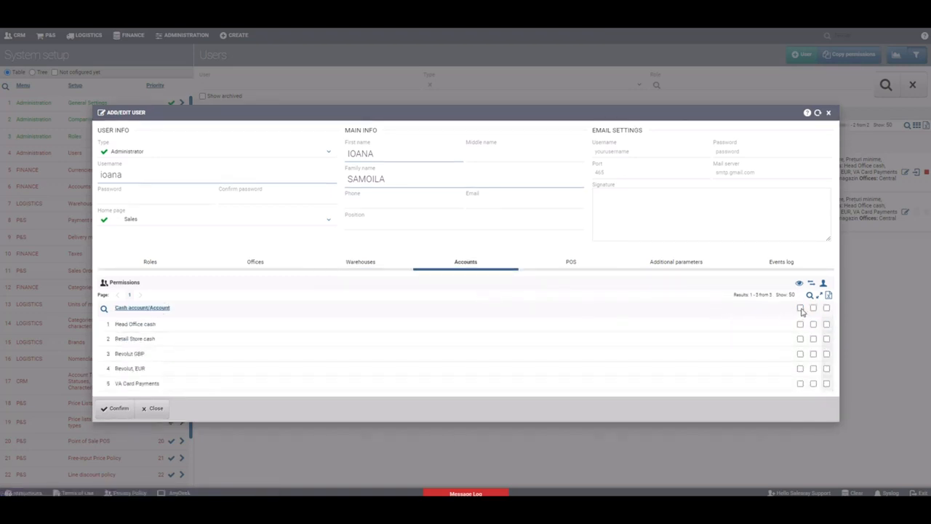
pyautogui.click(802, 309)
pyautogui.click(814, 308)
pyautogui.click(827, 307)
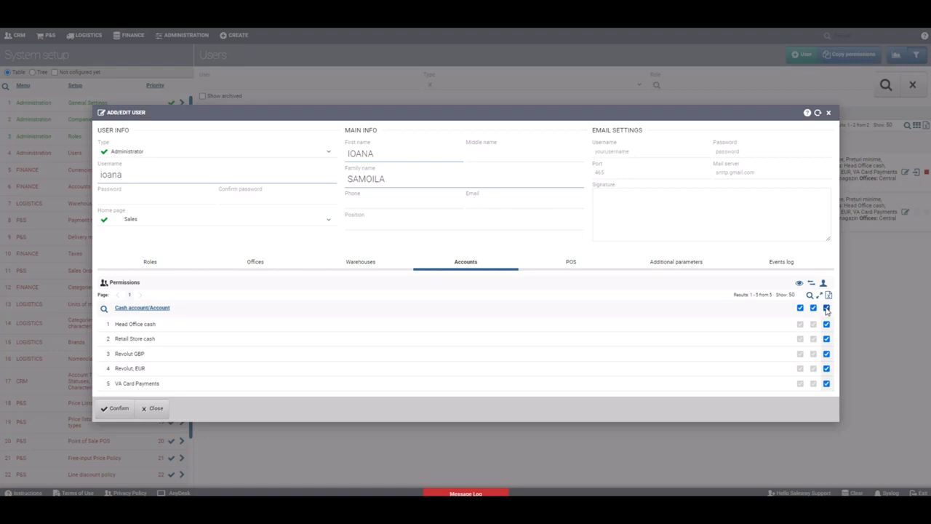
pyautogui.click(572, 263)
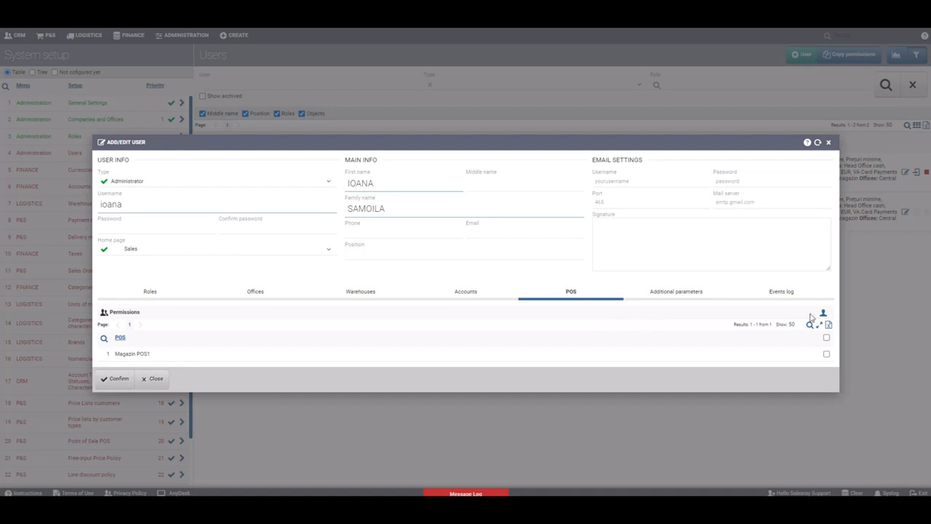
# - Append a suffix to the username and save the new Administrator user
pyautogui.click(827, 339)
pyautogui.write('.s')
pyautogui.click(124, 388)
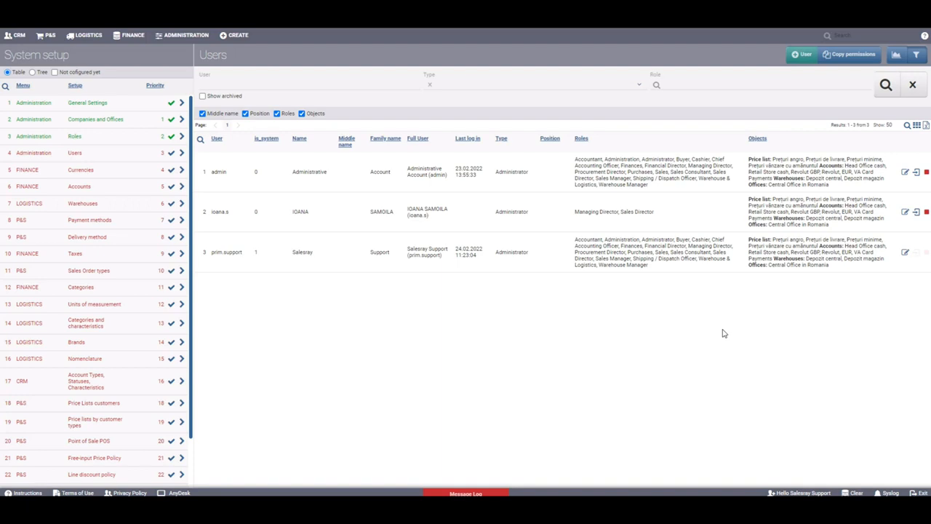
# - Suspend the new user, confirm, and re-search with archived users included
pyautogui.click(927, 213)
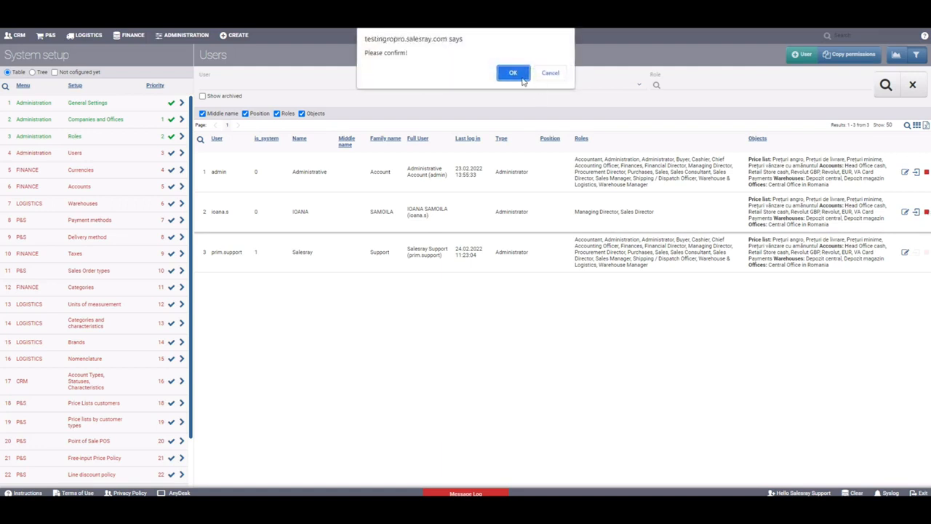
pyautogui.click(523, 80)
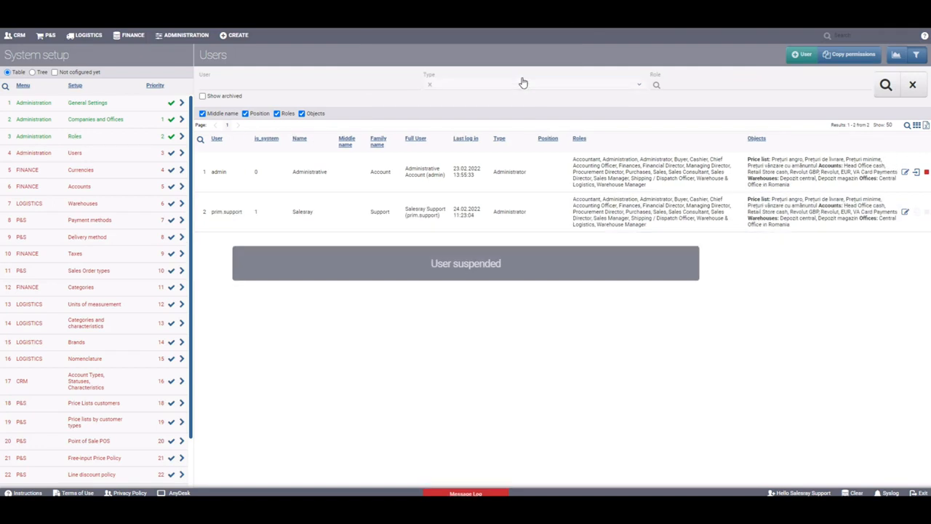
pyautogui.click(225, 99)
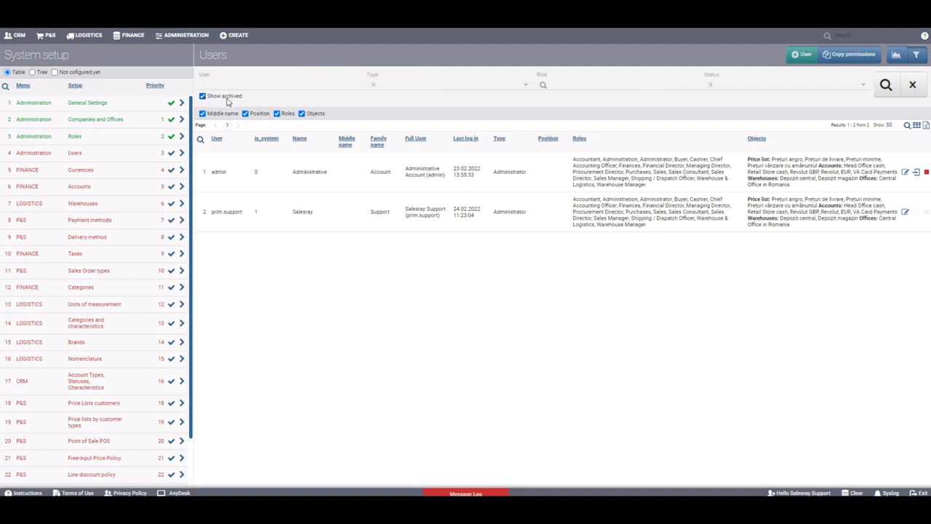
pyautogui.click(886, 86)
pyautogui.click(853, 57)
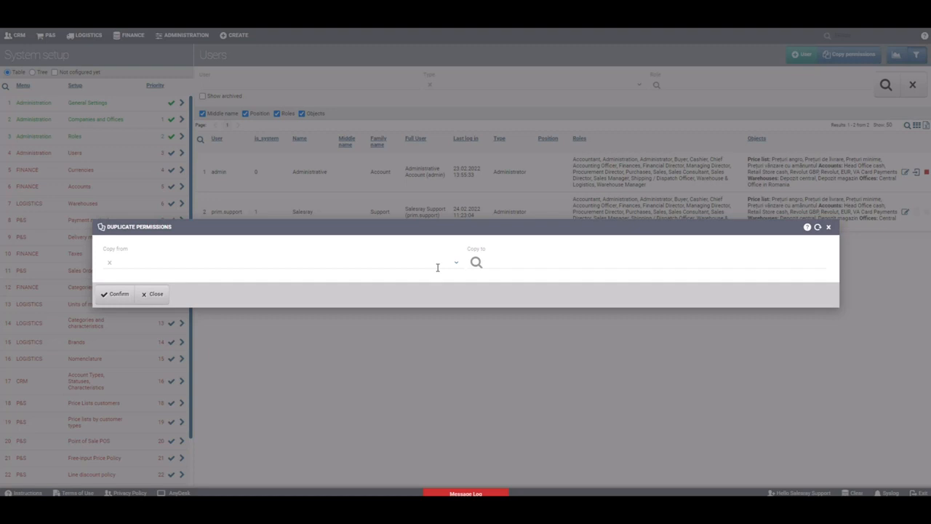
pyautogui.click(155, 293)
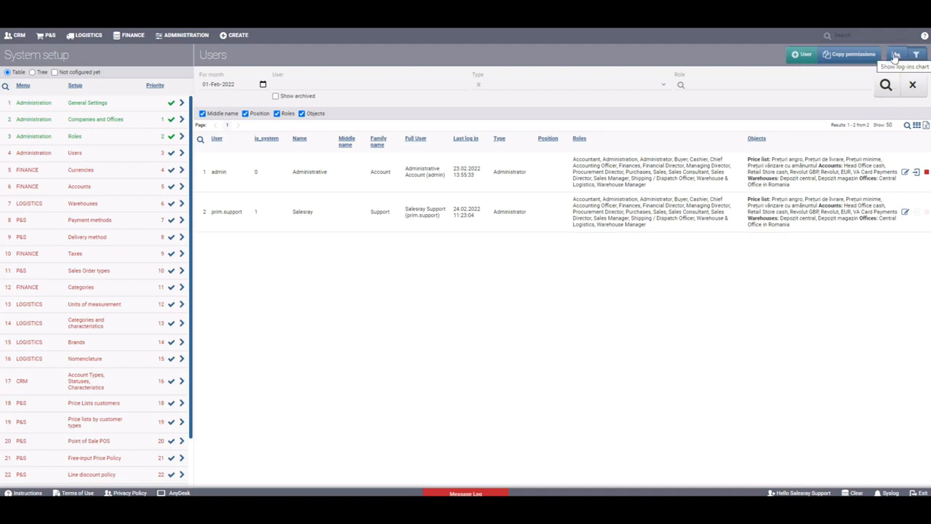
# - Show the February 2022 log-ins chart and hide the search filters
pyautogui.click(896, 55)
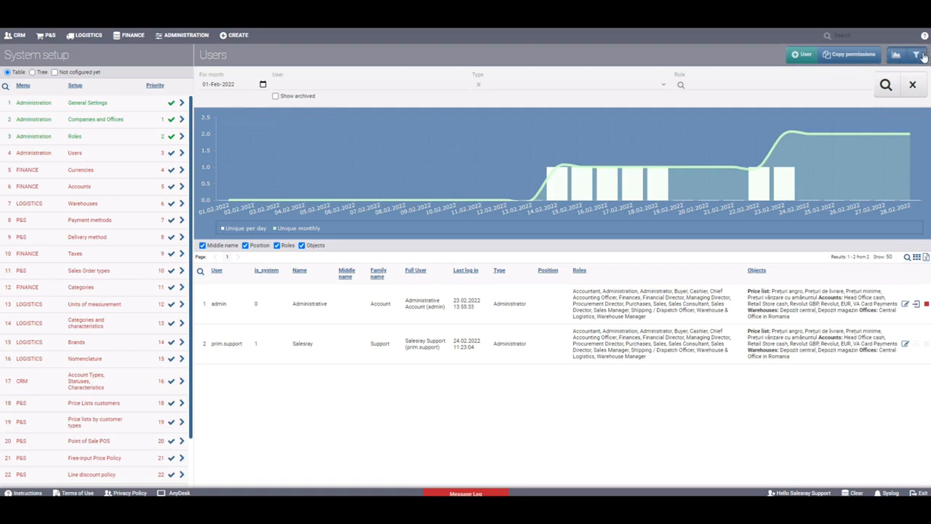
pyautogui.click(921, 56)
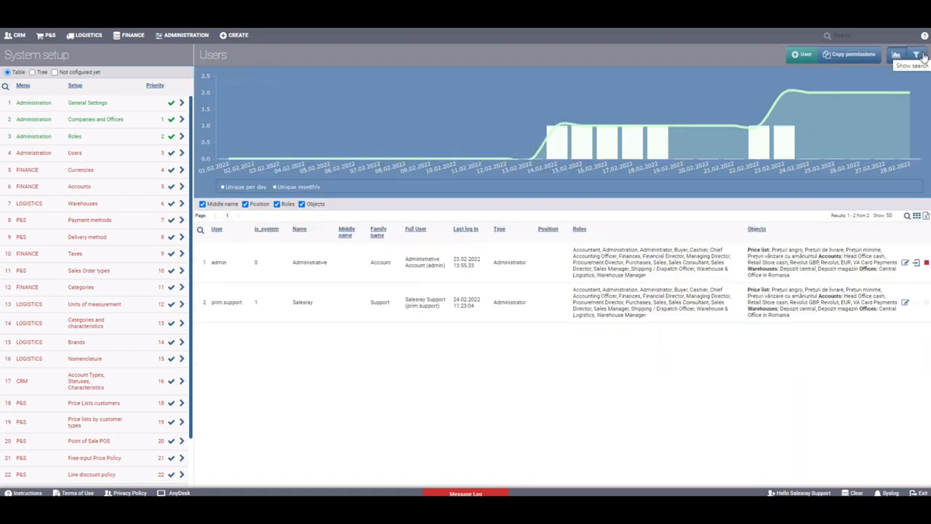